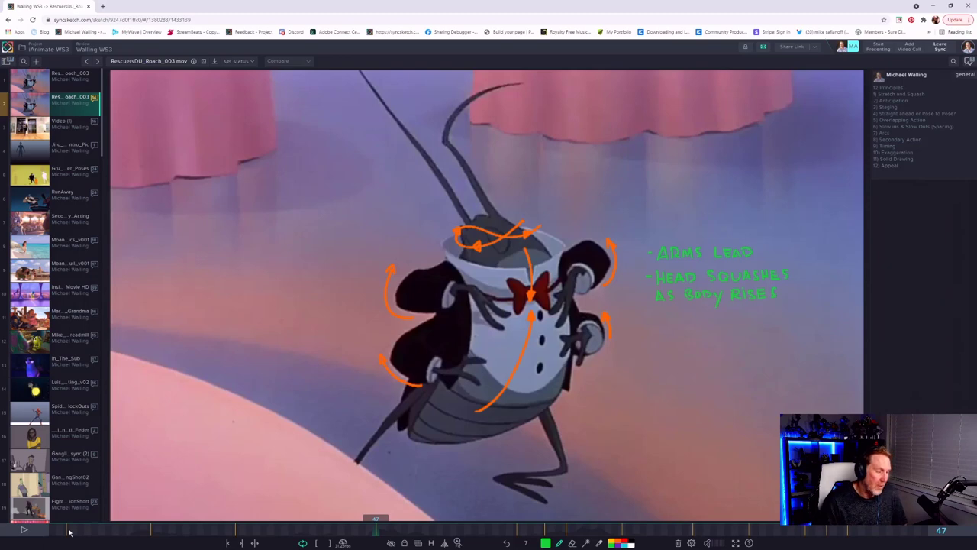
Step through the annotated frames from near the clip's start up to frame 47 to review the roach's poses.
left_click(69, 532)
key("shift+Right")
key("shift+Right")
key("shift+Right")
key("shift+Left")
key("shift+Right")
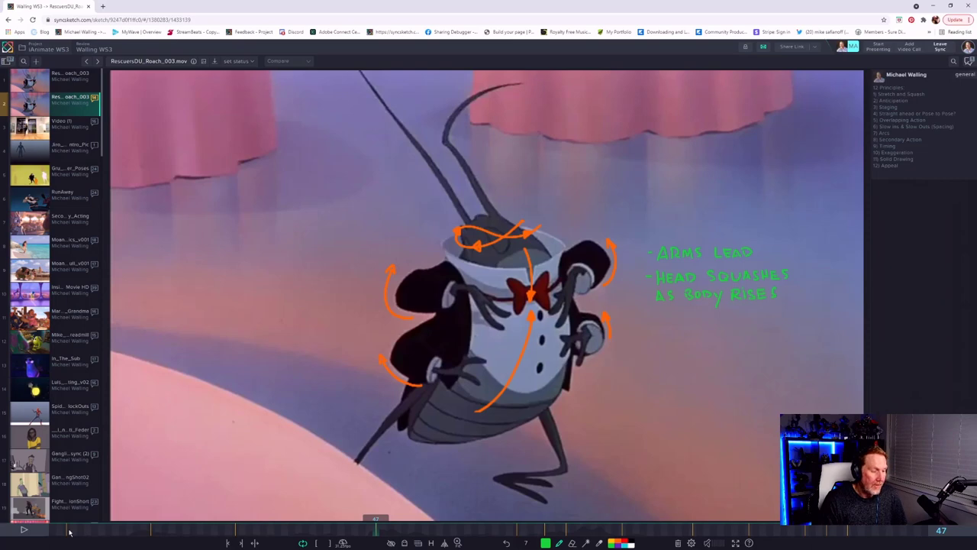
On frame 67, draw cyan downward arrows along the two raised arms beside the green upward arrow.
key("shift+Right")
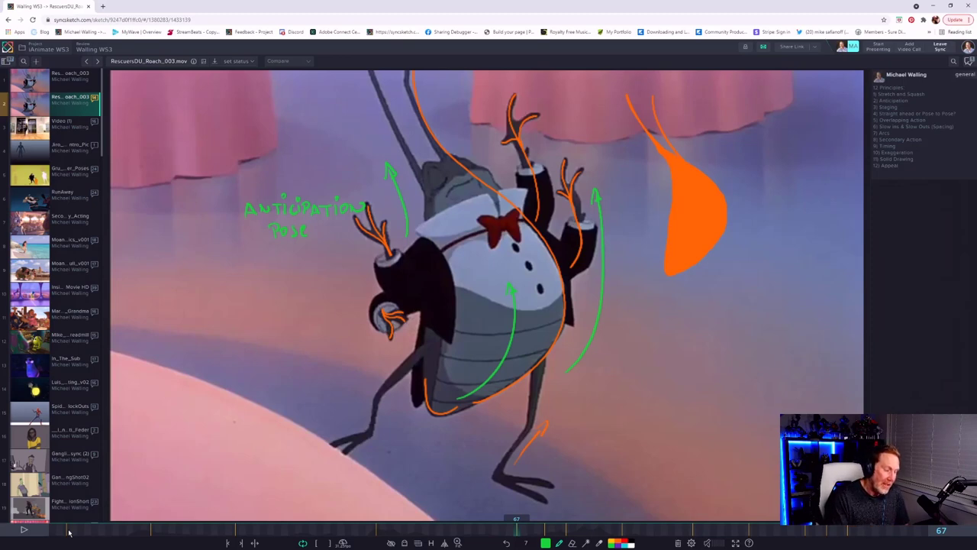
left_click(625, 545)
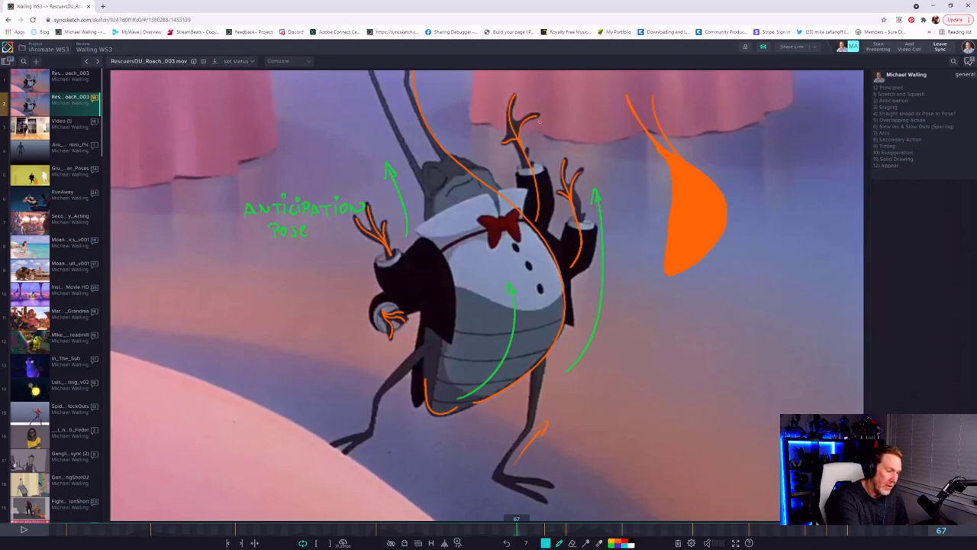
mouse_move(541, 120)
left_mouse_down()
mouse_move(528, 139)
mouse_move(542, 183)
mouse_move(542, 172)
left_mouse_up()
mouse_move(582, 201)
left_mouse_down()
mouse_move(589, 261)
mouse_move(593, 252)
left_mouse_up()
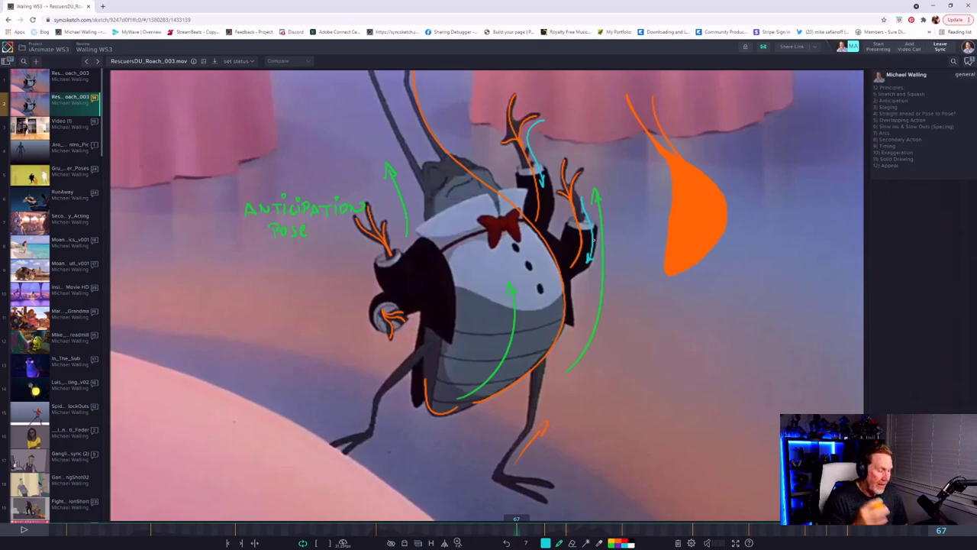
Compare the anticipation pose on frame 67 with the annotated poses on frames 47 and 71.
key("Left")
key("Right")
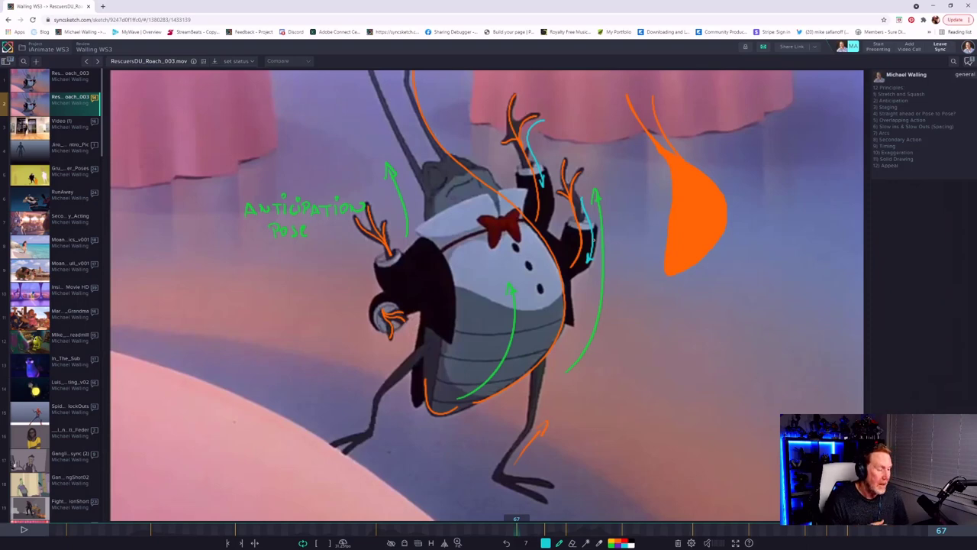
key("shift+Right")
key("shift+Left")
key("shift+Left")
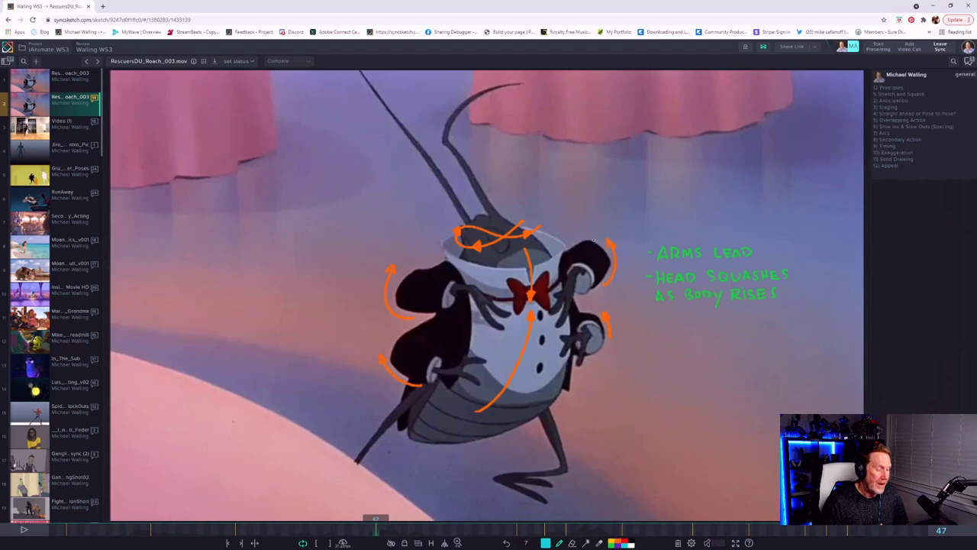
key("shift+Right")
key("shift+Right")
key("shift+Left")
key("shift+Left")
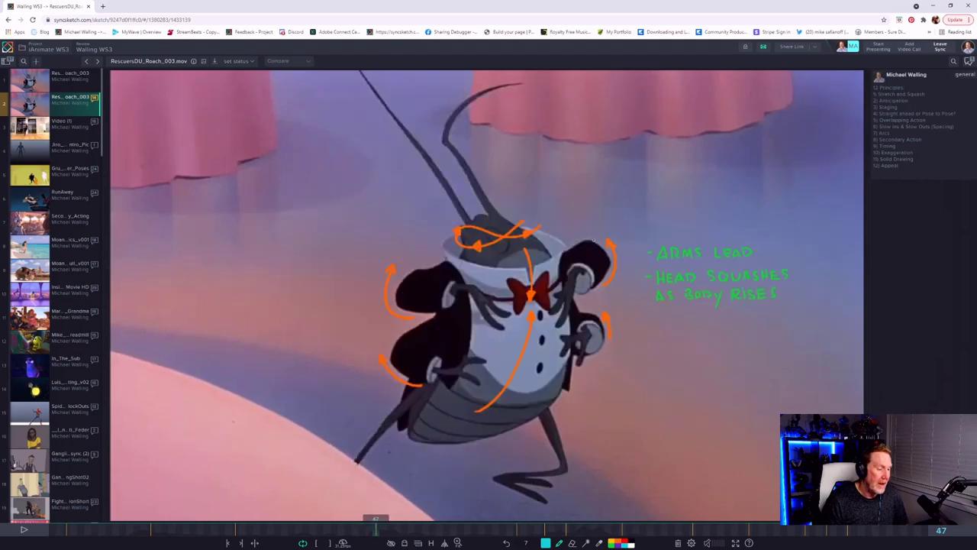
key("shift+Right")
key("shift+Right")
key("shift+Right")
key("shift+Left")
key("shift+Right")
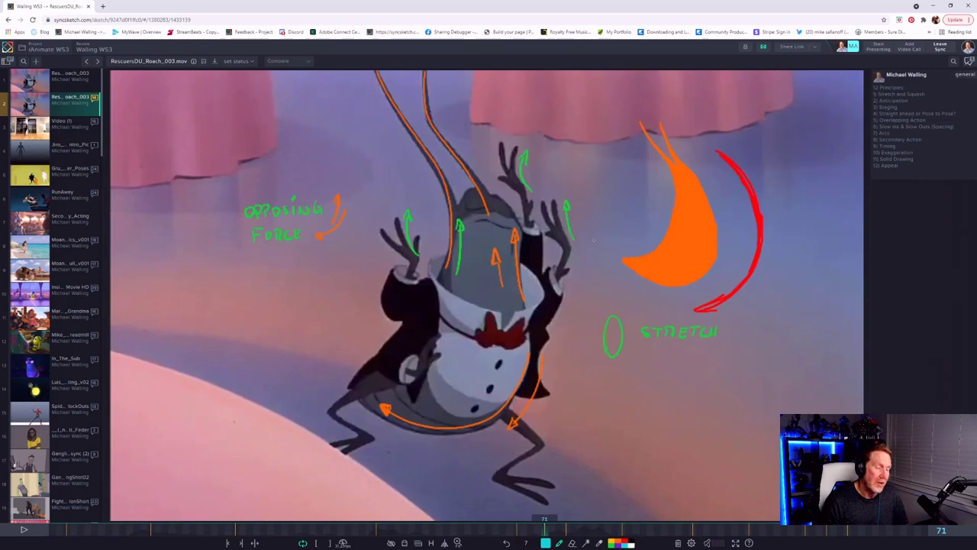
key("shift+Left")
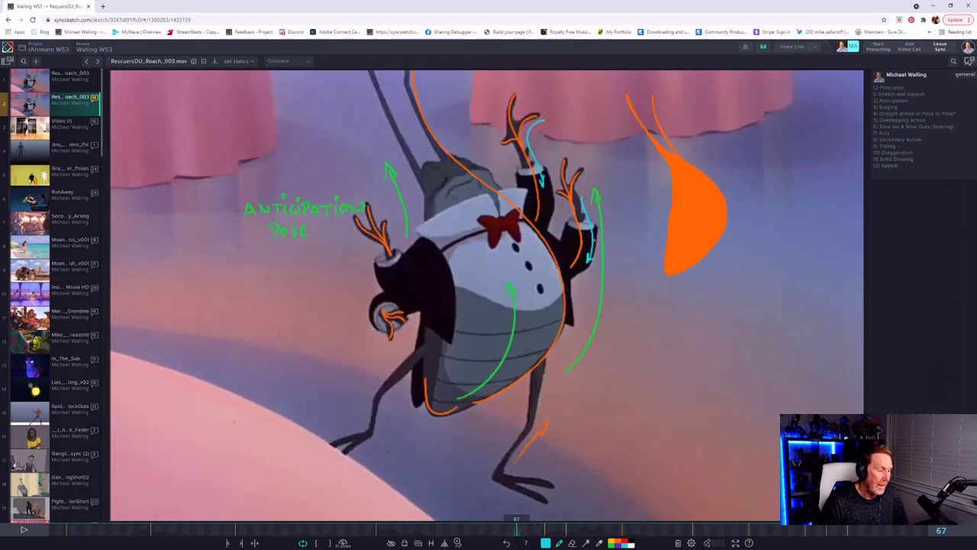
On frame 71, draw a cyan bent arrow around the knee of the roach's left-hand leg.
key("shift+Right")
key("shift+Left")
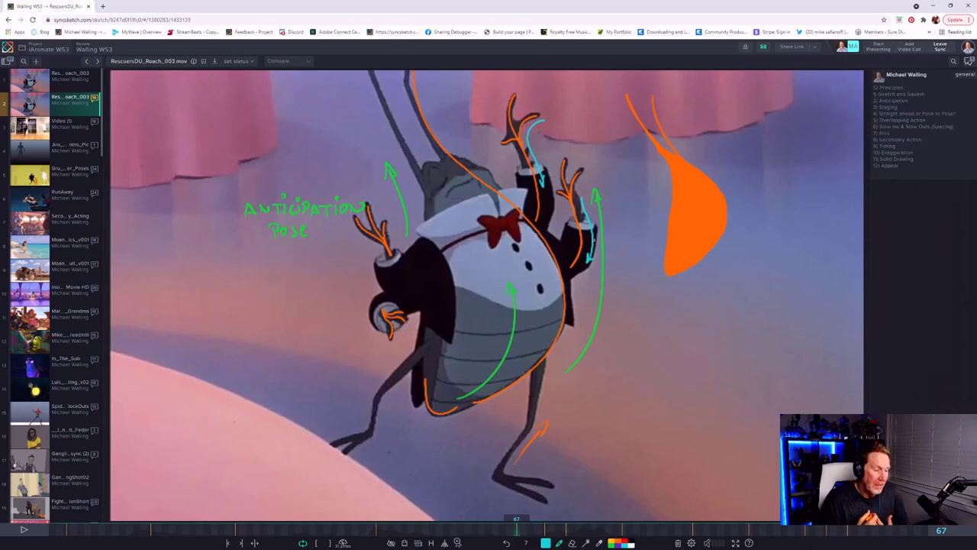
key("shift+Right")
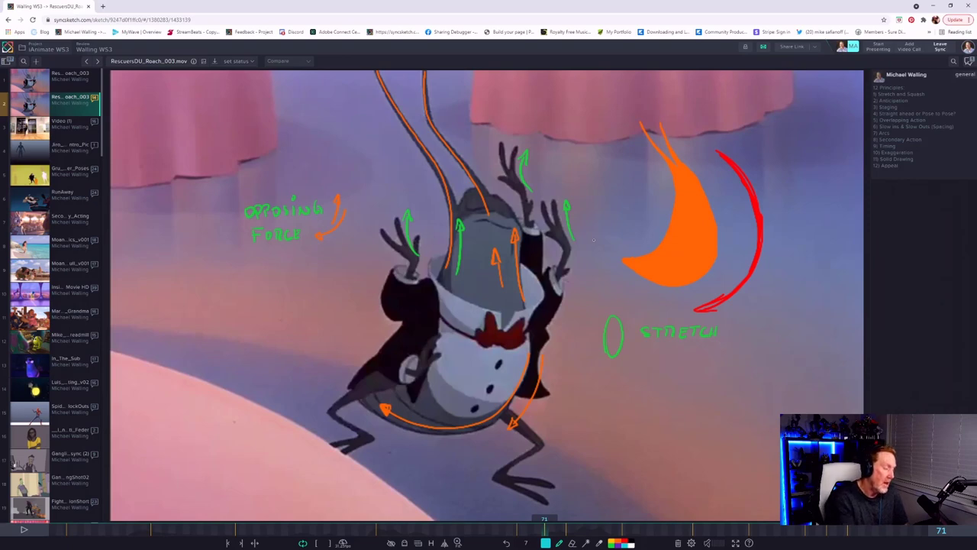
mouse_move(355, 372)
left_mouse_down()
mouse_move(313, 407)
mouse_move(326, 424)
mouse_move(329, 416)
left_mouse_up()
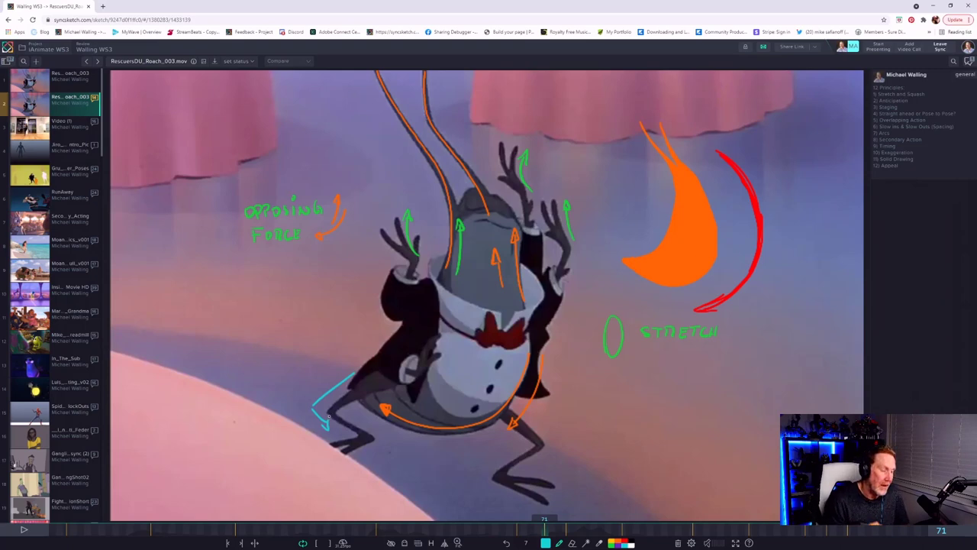
Examine the motion between the poses on frames 67 and 71 by stepping back and forth frame by frame.
key("Left")
key("Left")
key("Left")
key("Left")
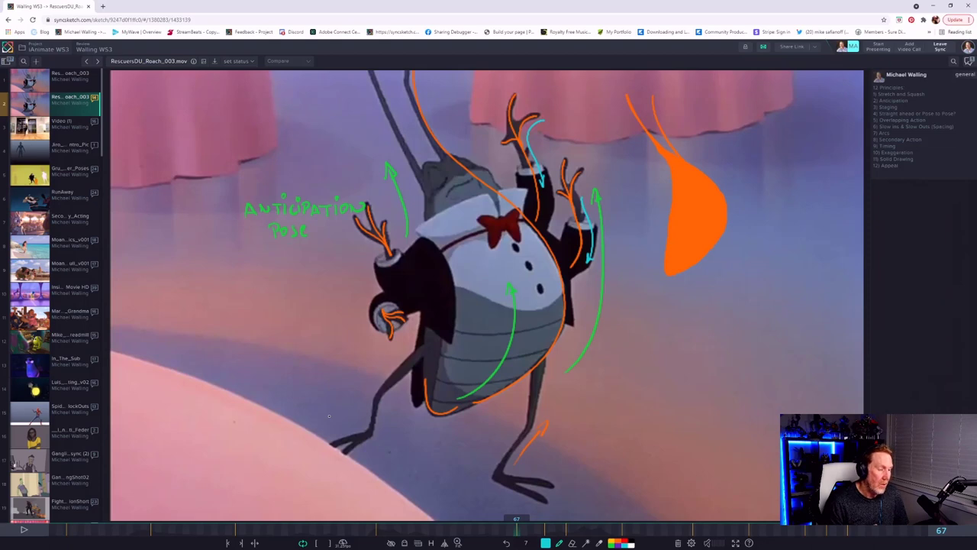
key("Right")
key("Right")
key("Right")
key("Right")
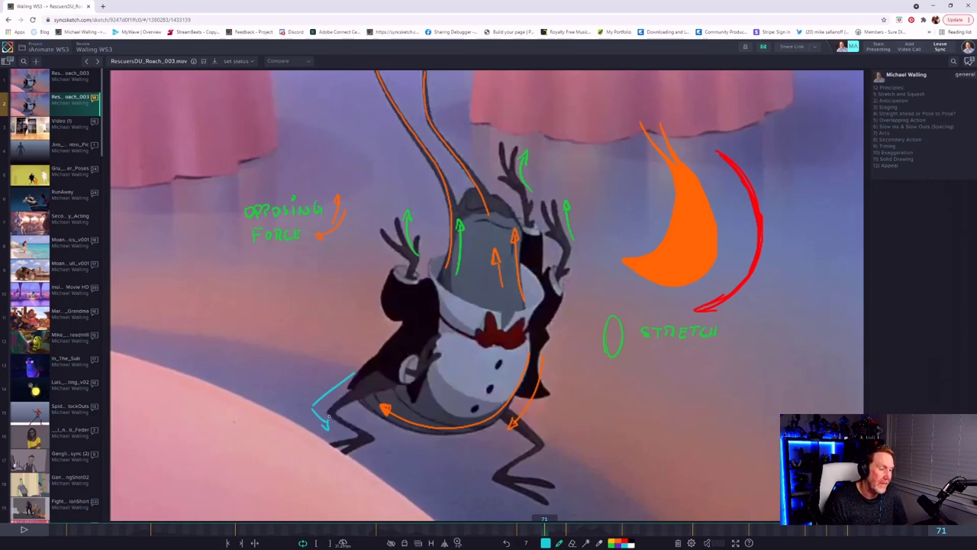
key("Right")
key("Right")
key("Right")
key("Left")
key("Left")
key("Left")
key("Left")
key("Left")
key("Left")
key("Left")
key("Right")
key("Right")
key("Right")
key("Right")
key("Left")
key("Left")
key("Left")
key("Left")
key("Right")
key("Right")
key("Right")
key("Right")
key("Left")
key("Left")
key("Left")
key("Left")
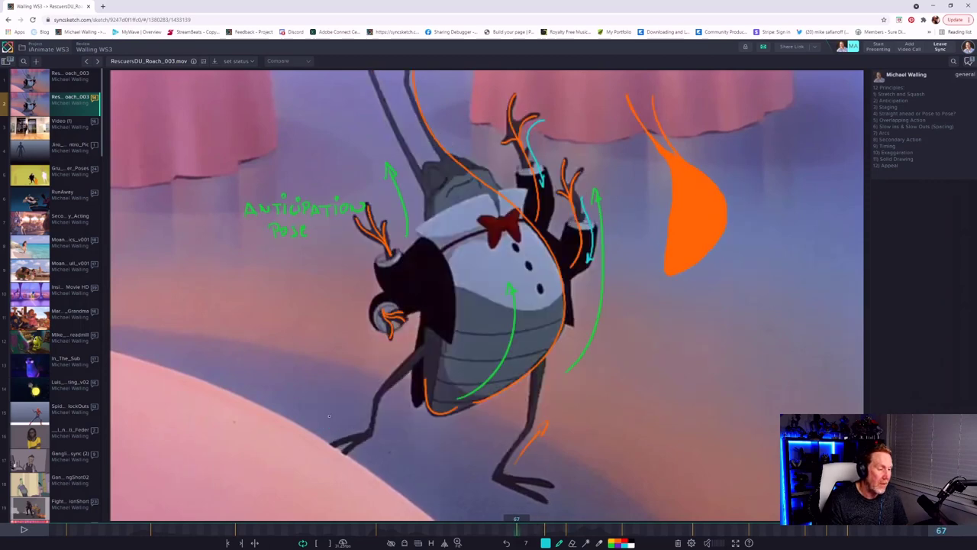
key("Right")
key("Right")
key("Right")
key("Right")
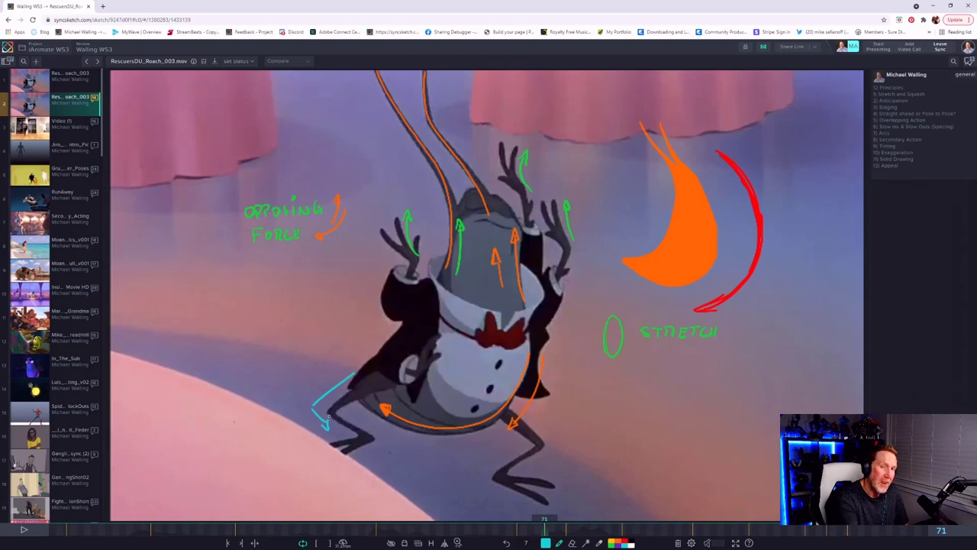
key("Left")
key("Left")
key("Left")
key("Left")
key("Right")
key("Right")
key("Right")
key("Right")
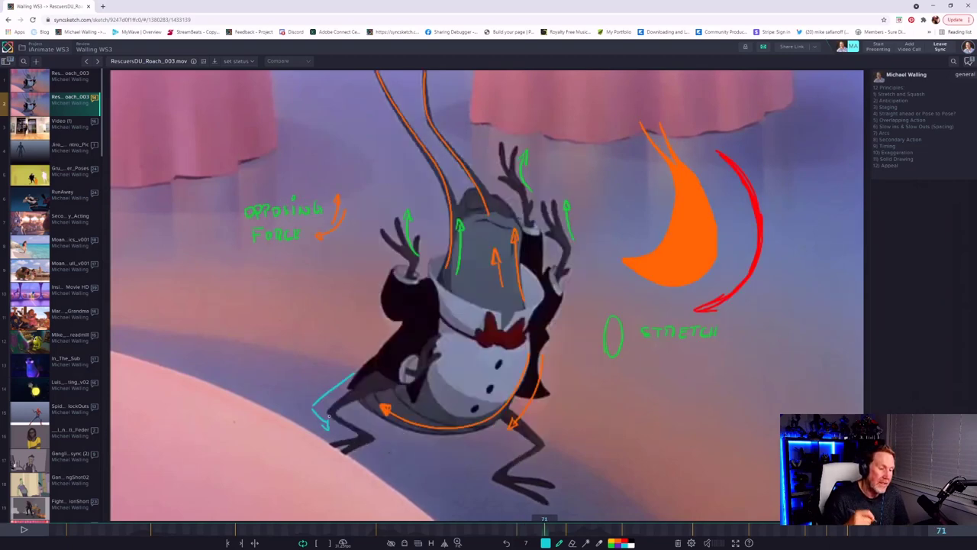
key("Left")
key("Left")
key("Left")
key("Left")
key("Right")
key("Right")
key("Right")
key("Right")
key("Left")
key("Left")
key("Left")
key("Left")
key("Right")
key("Right")
key("Right")
key("Right")
key("Left")
key("Left")
key("Left")
key("Left")
On frame 71, draw two cyan curved arrows beside the coat tail, one pointing down and one pointing up.
key("Right")
key("Right")
key("Right")
key("Right")
mouse_move(597, 384)
left_mouse_down()
mouse_move(578, 420)
mouse_move(588, 416)
left_mouse_up()
left_click_drag(585, 375, 580, 333)
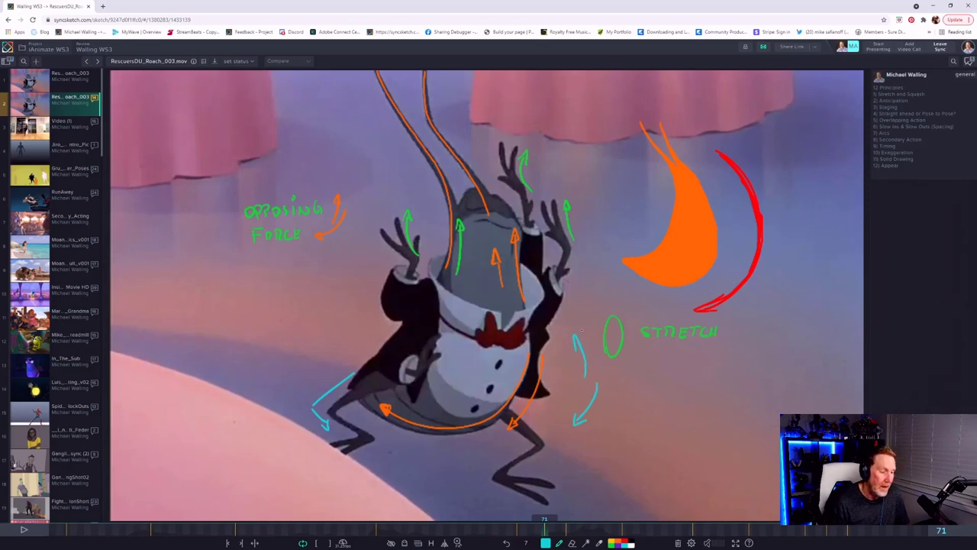
Compare the opposing-force pose on frame 71 with the line-of-action pose on frame 74.
key("Right")
key("Right")
key("Right")
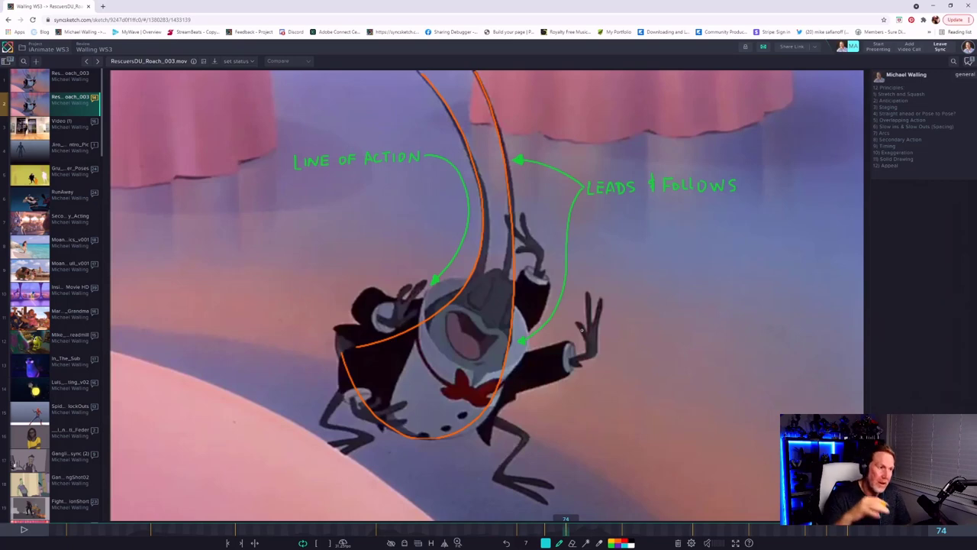
key("shift+Left")
key("shift+Right")
key("shift+Left")
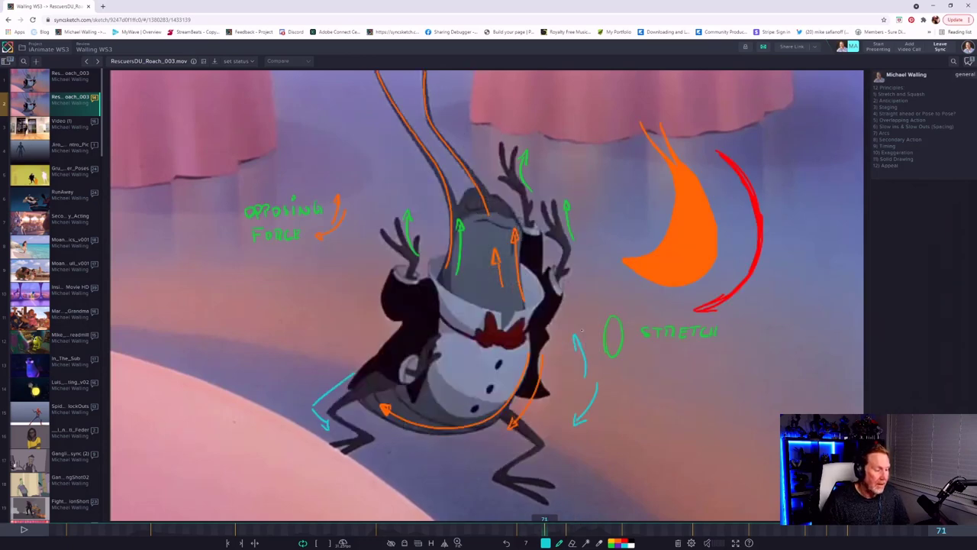
On frame 74, draw a flat cyan ellipse to the right of the roach, below the outstretched hand.
key("Right")
key("Right")
key("Right")
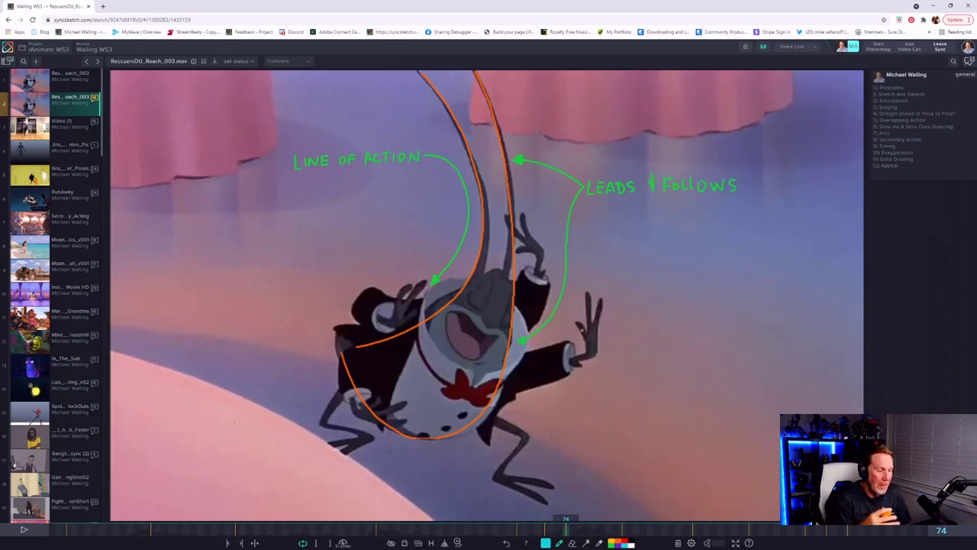
mouse_move(673, 378)
left_mouse_down()
mouse_move(710, 396)
mouse_move(676, 372)
left_mouse_up()
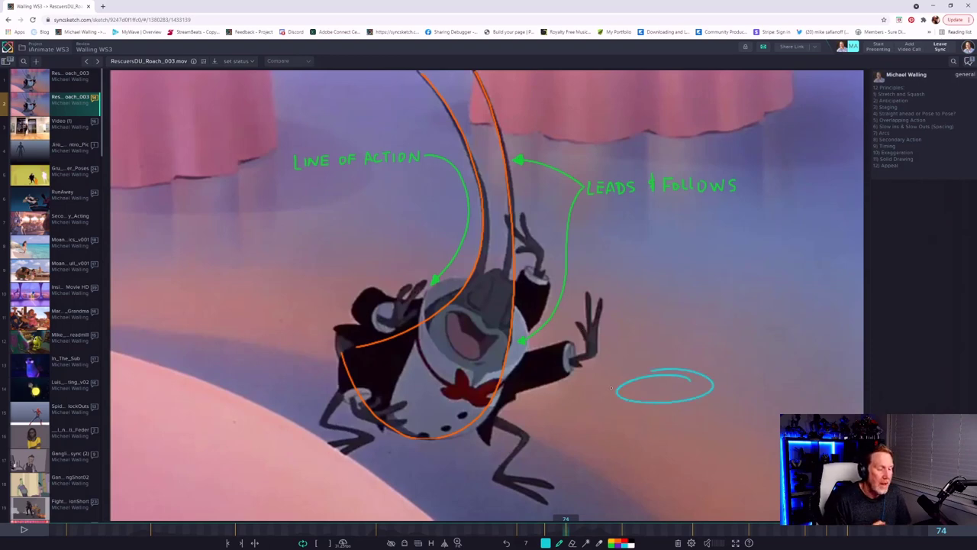
Flip repeatedly between frames 71 and 74 to examine the change from stretch to squash.
key("Left")
key("Left")
key("Left")
key("Right")
key("Right")
key("Right")
key("Left")
key("Left")
key("Left")
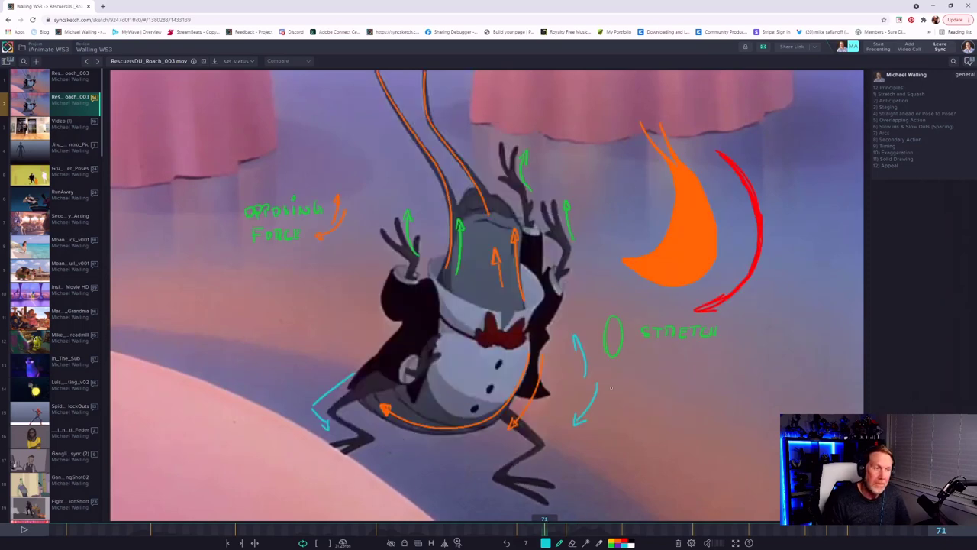
key("Right")
key("Right")
key("Right")
key("Left")
key("Left")
key("Left")
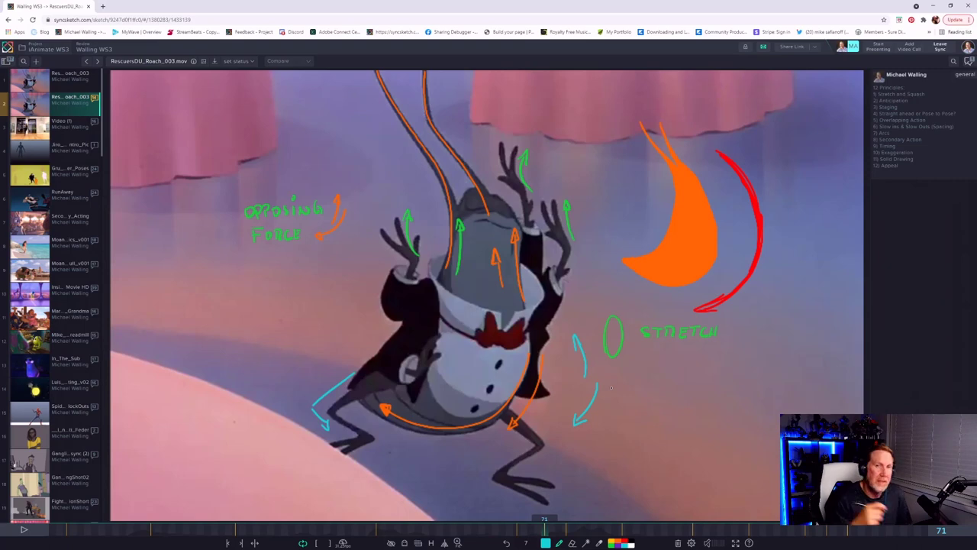
key("shift+Right")
key("shift+Left")
key("shift+Right")
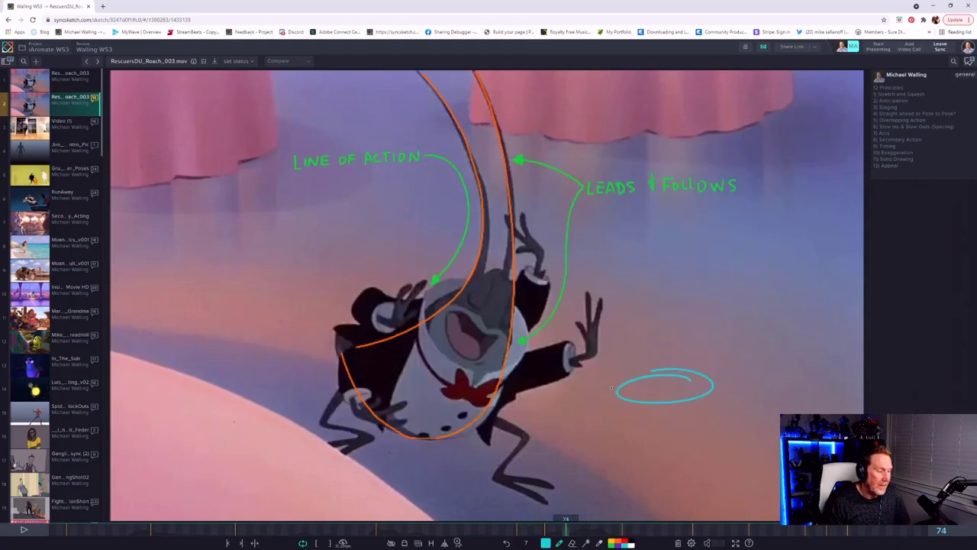
key("shift+Right")
key("shift+Left")
key("shift+Left")
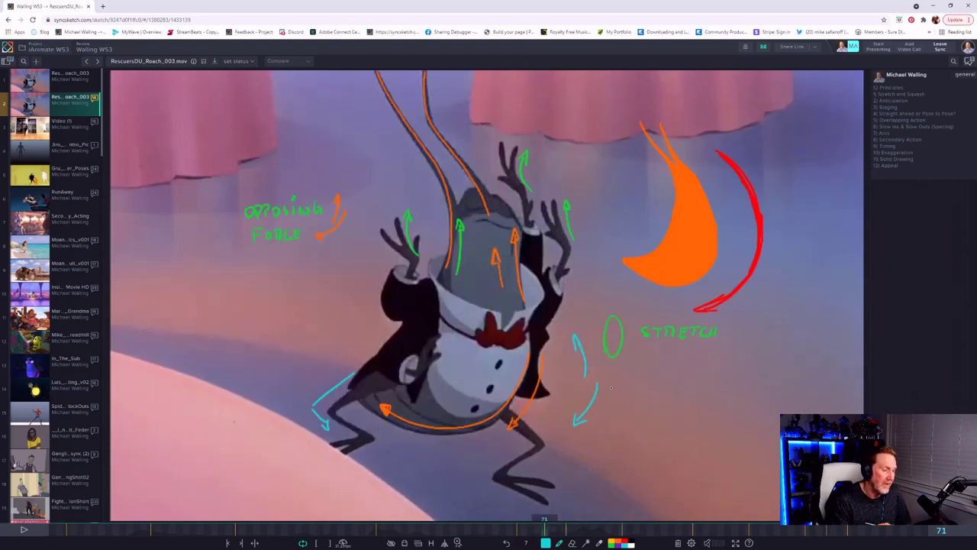
On frame 74, draw a cyan upward arrow beside the antennae and a cyan downward arrow from the mouth to the bow tie.
key("shift+Right")
mouse_move(539, 241)
left_mouse_down()
mouse_move(535, 158)
mouse_move(521, 109)
left_mouse_up()
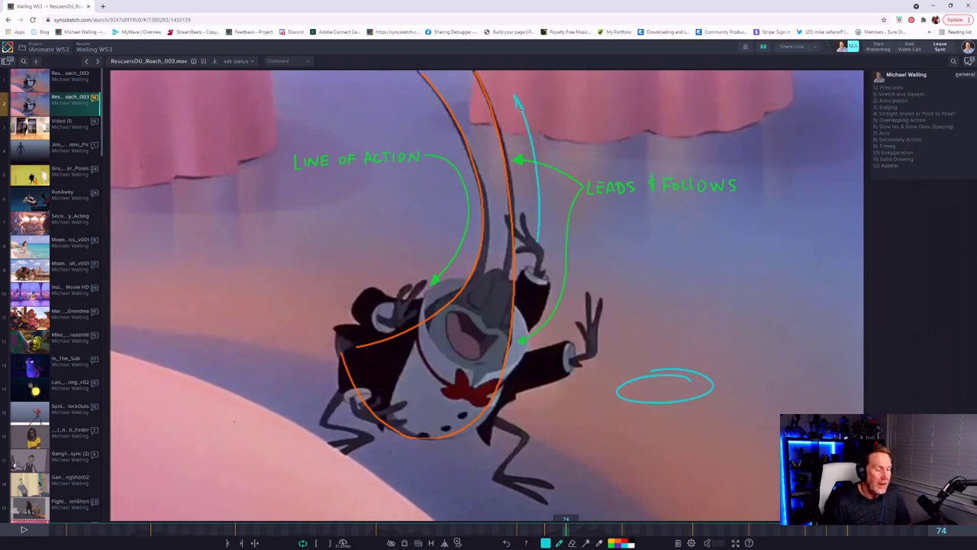
mouse_move(492, 348)
left_mouse_down()
mouse_move(459, 384)
mouse_move(469, 387)
left_mouse_up()
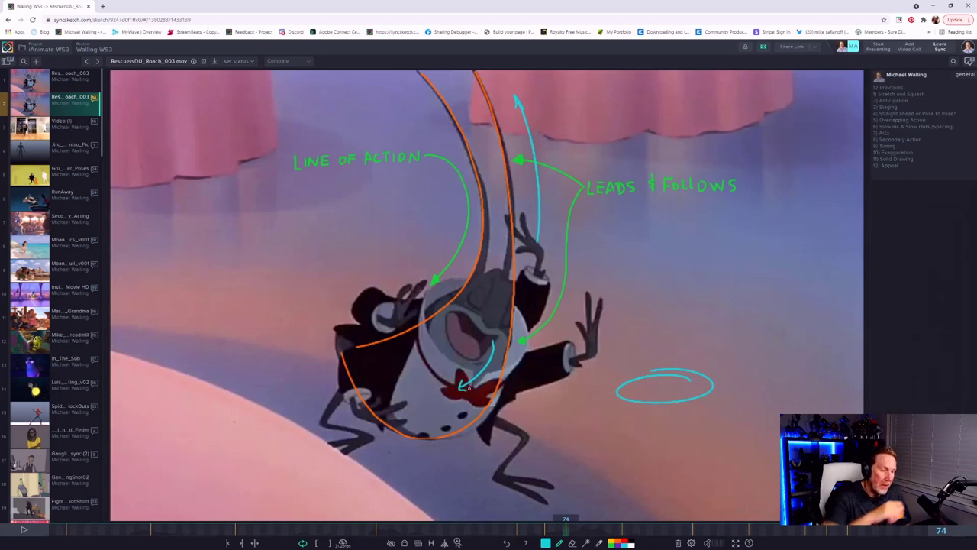